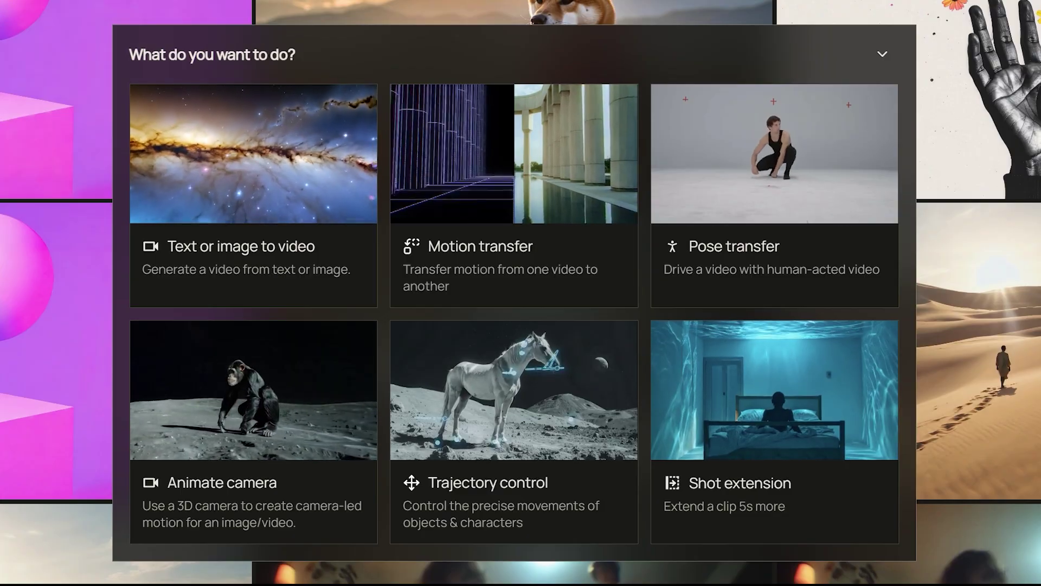
Load the pink sphere-and-cube image into Trajectory control and add a first motion layer
{"action": "left_click", "coordinate": [490, 431]}
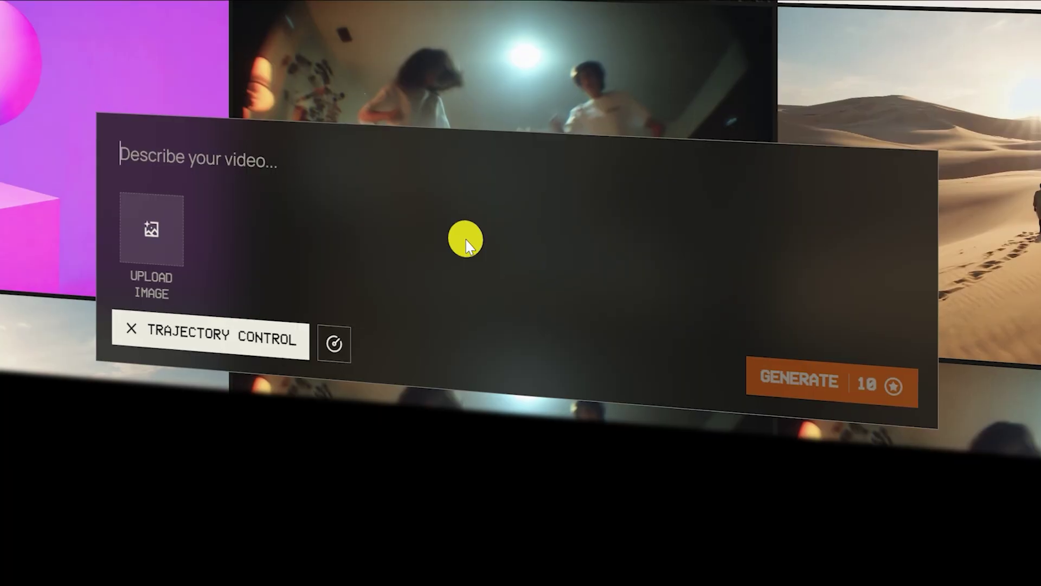
{"action": "left_click", "coordinate": [160, 255]}
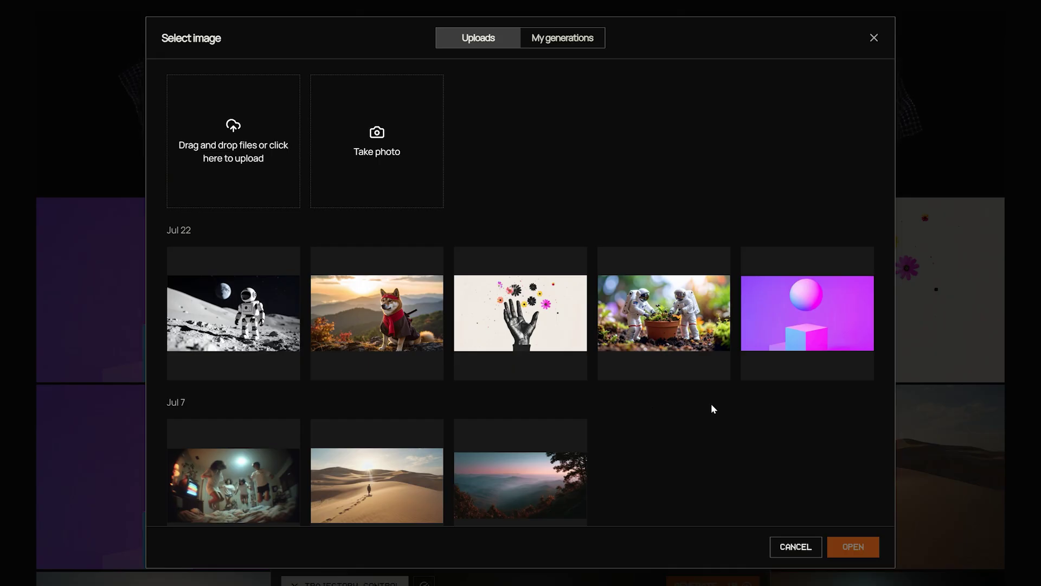
{"action": "left_click", "coordinate": [808, 322]}
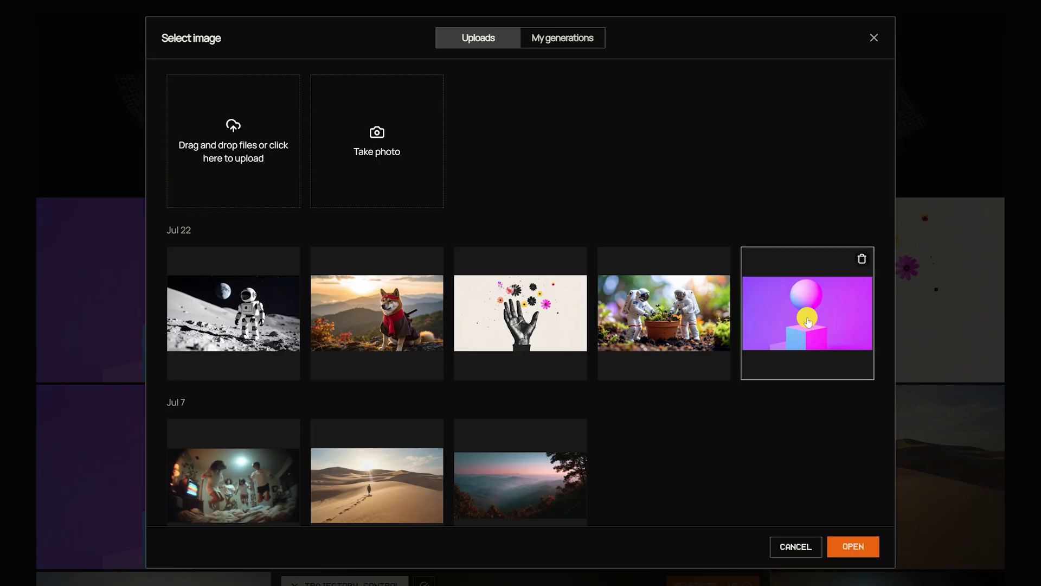
{"action": "left_click", "coordinate": [853, 547]}
{"action": "left_click", "coordinate": [532, 296]}
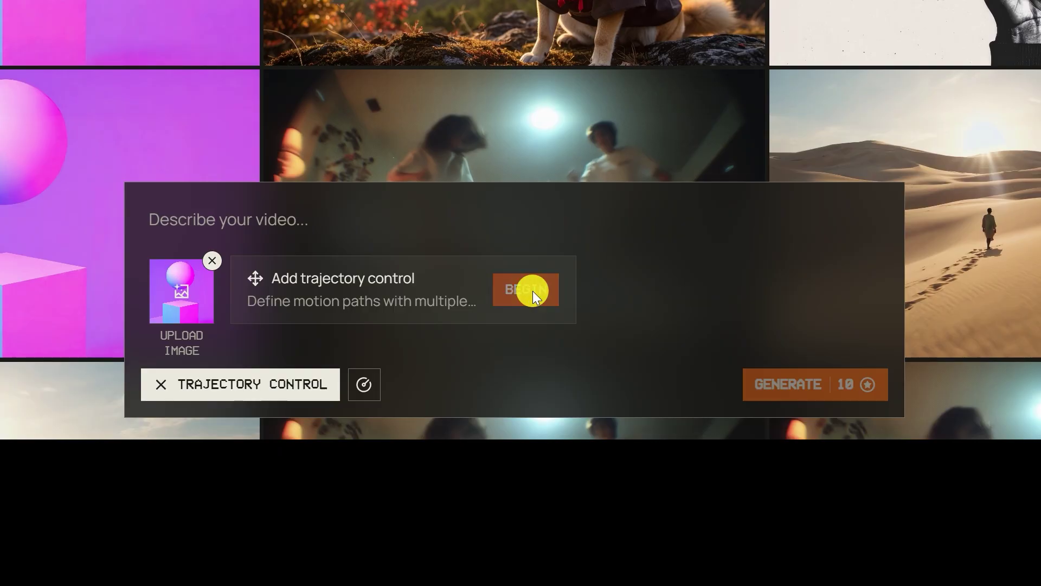
{"action": "left_click", "coordinate": [60, 460]}
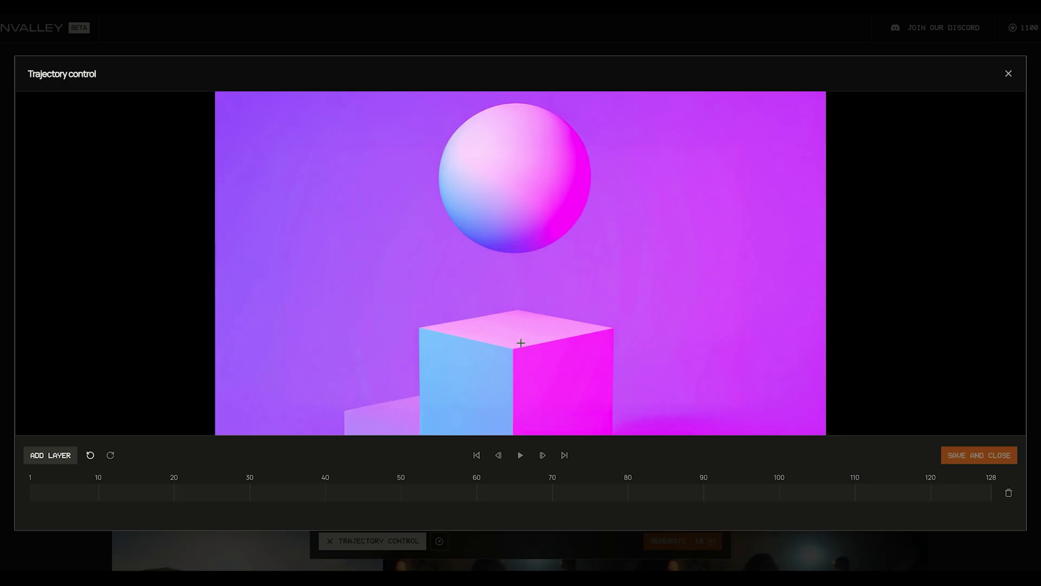
Place the sphere's starting point, add layers, and keyframe the cube's top corner at frame 49
{"action": "left_click", "coordinate": [538, 381]}
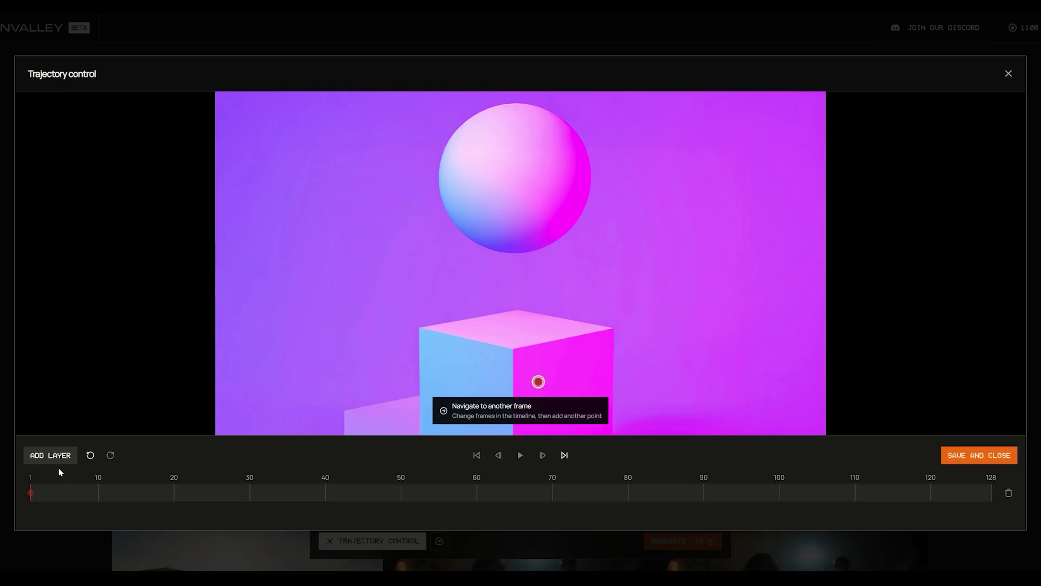
{"action": "left_click", "coordinate": [50, 455]}
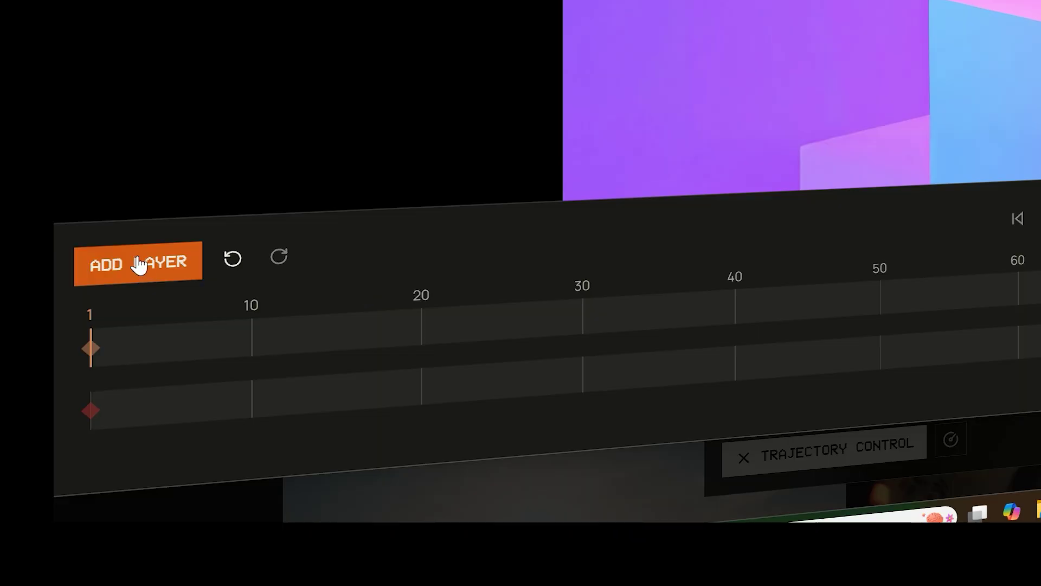
{"action": "left_click", "coordinate": [48, 422]}
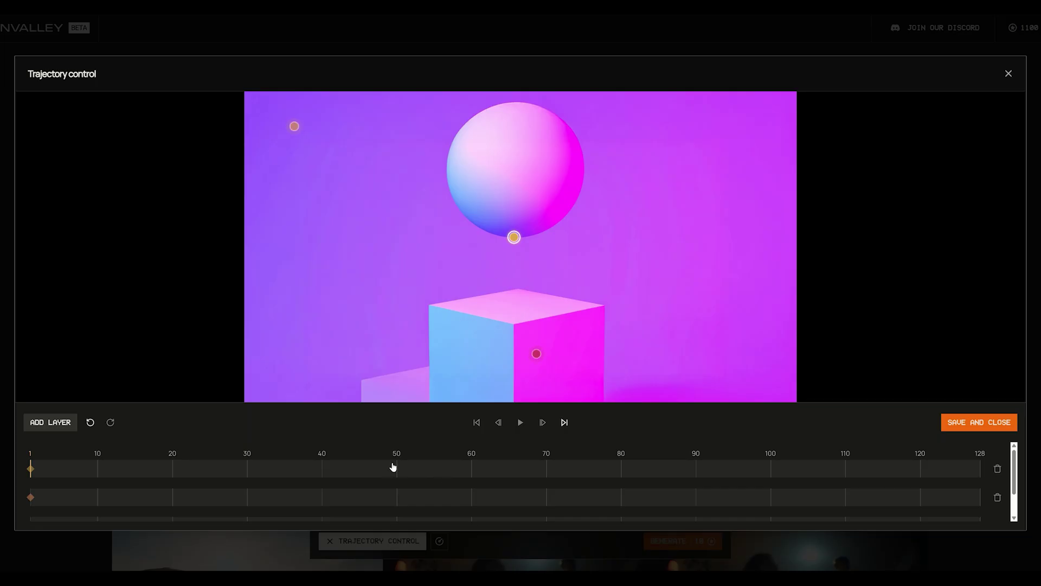
{"action": "left_click", "coordinate": [451, 305]}
{"action": "left_click", "coordinate": [973, 468]}
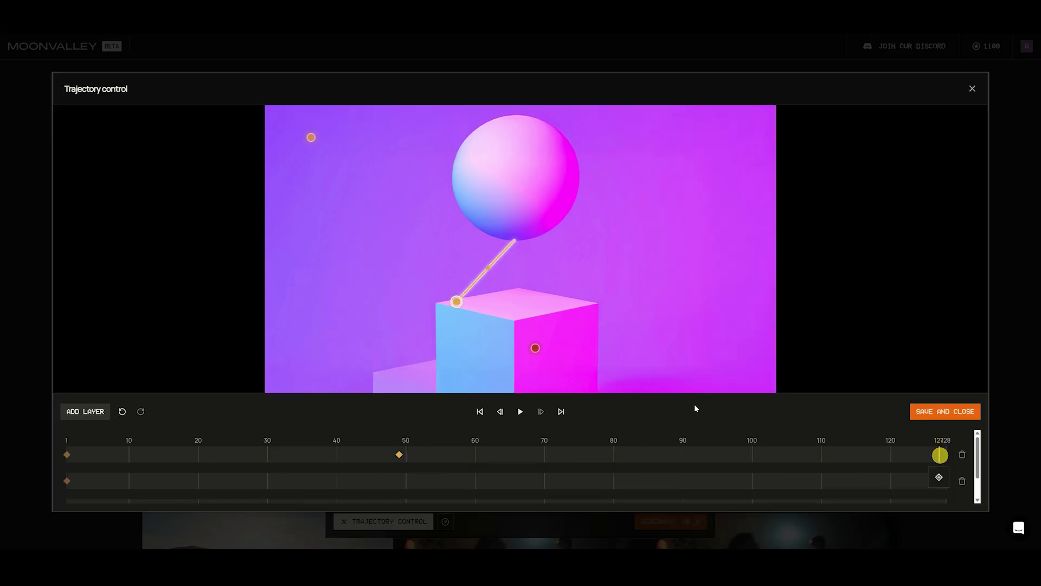
Add a frame-90 keyframe sending the sphere top-right, then end the path back at its start
{"action": "left_click", "coordinate": [770, 146]}
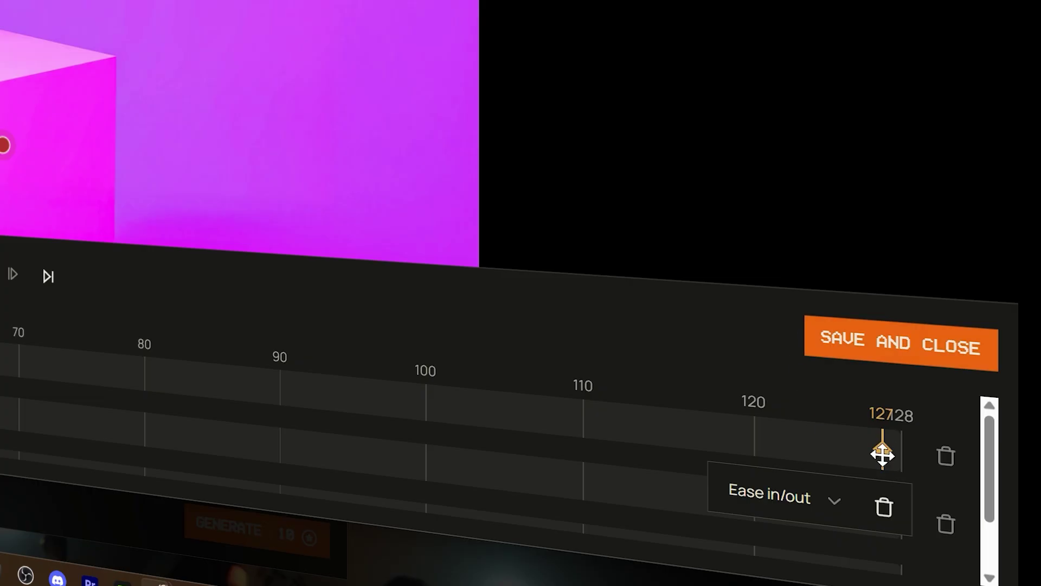
{"action": "left_click_drag", "start_coordinate": [882, 454], "coordinate": [280, 404]}
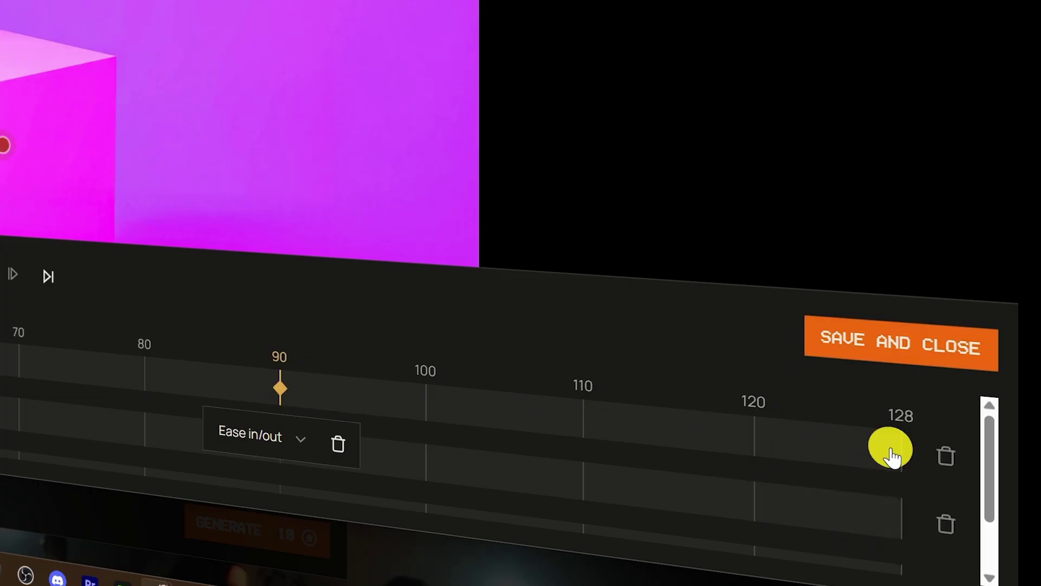
{"action": "left_click", "coordinate": [892, 459]}
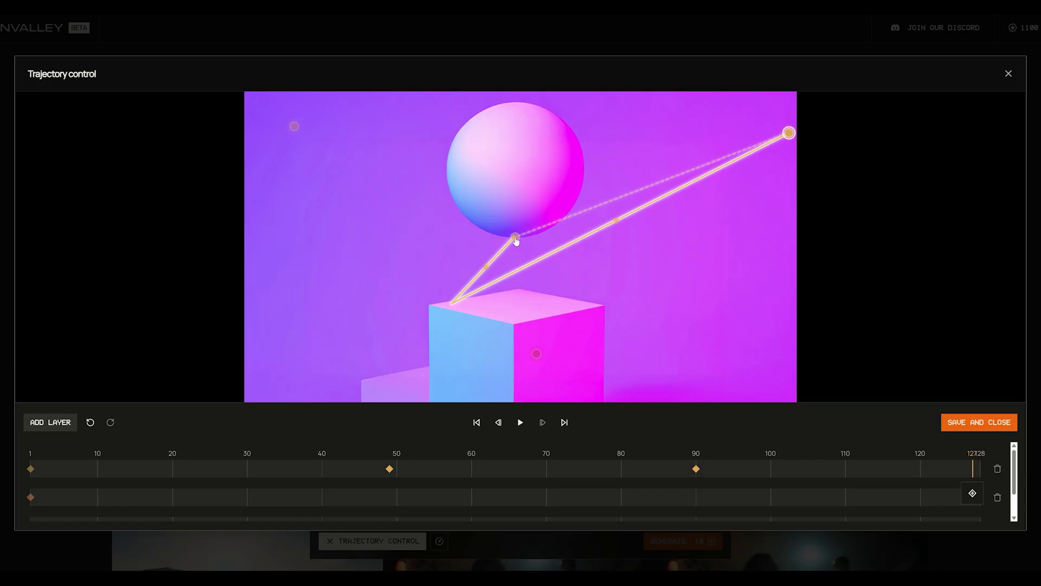
{"action": "left_click", "coordinate": [515, 238]}
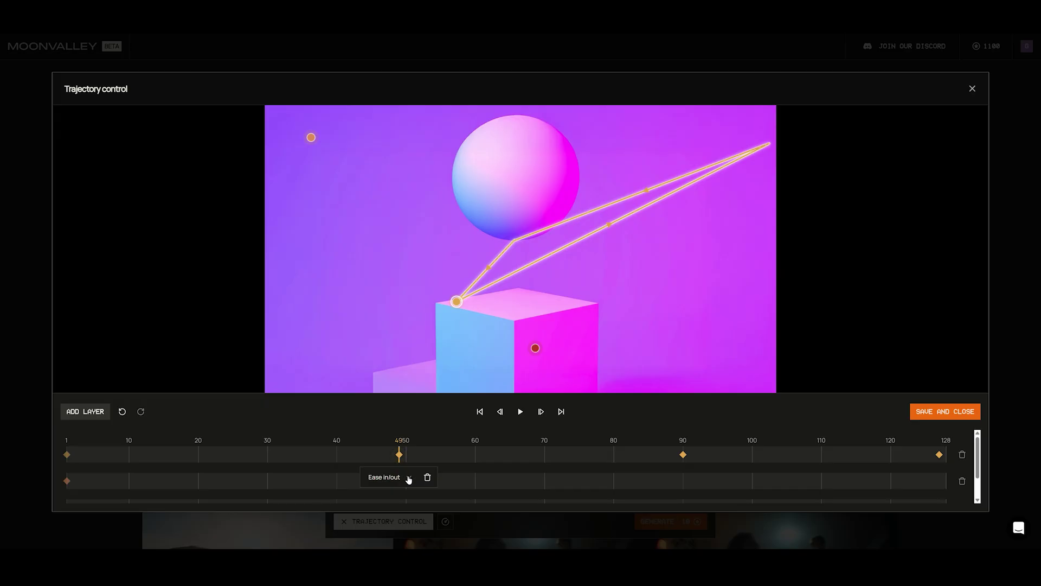
Set Linear easing on the frame-49 keyframe, preview the bounce, and save the path
{"action": "left_click", "coordinate": [408, 477]}
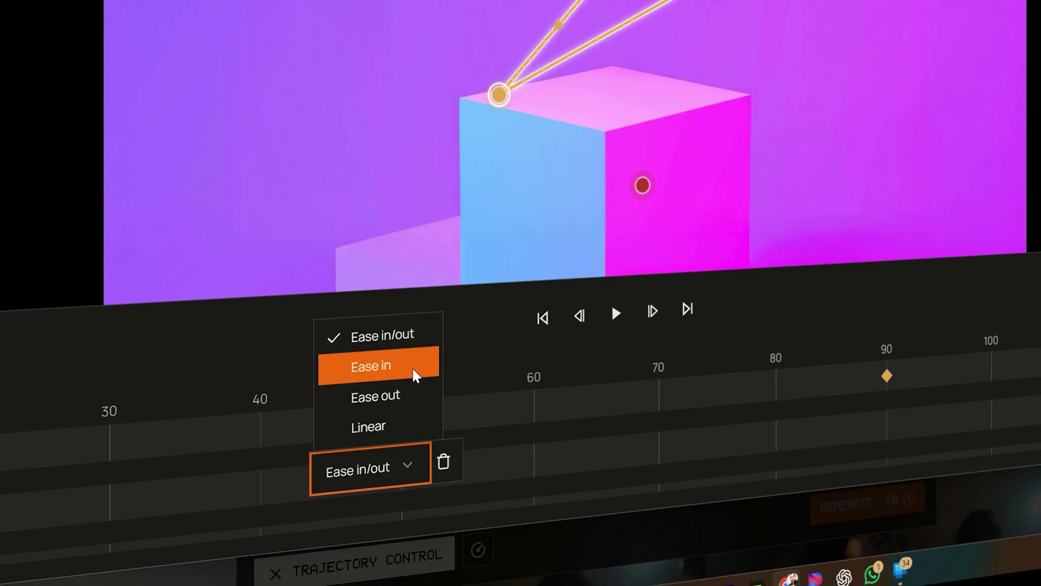
{"action": "left_click", "coordinate": [406, 422]}
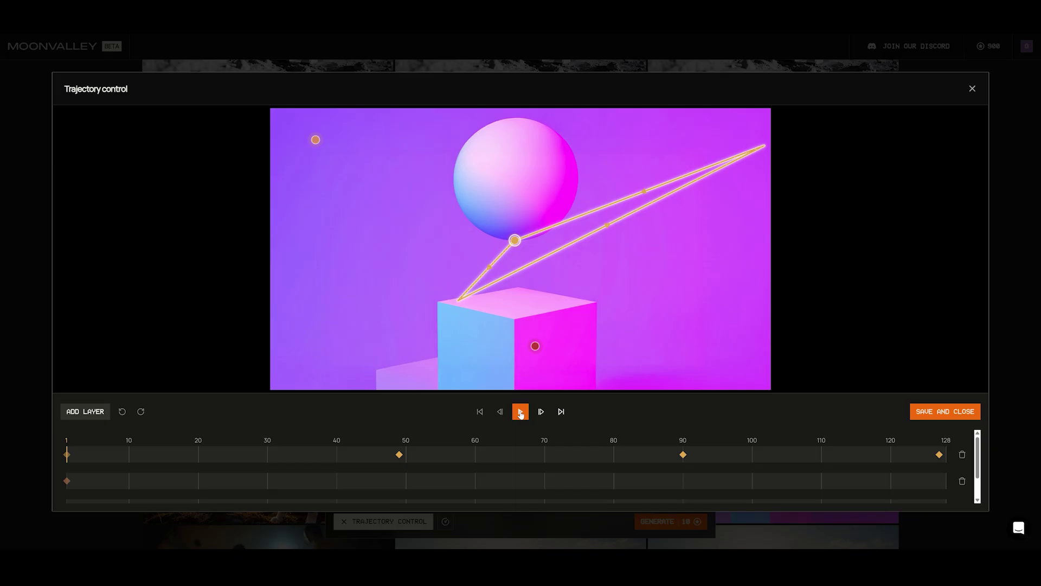
{"action": "left_click", "coordinate": [520, 412]}
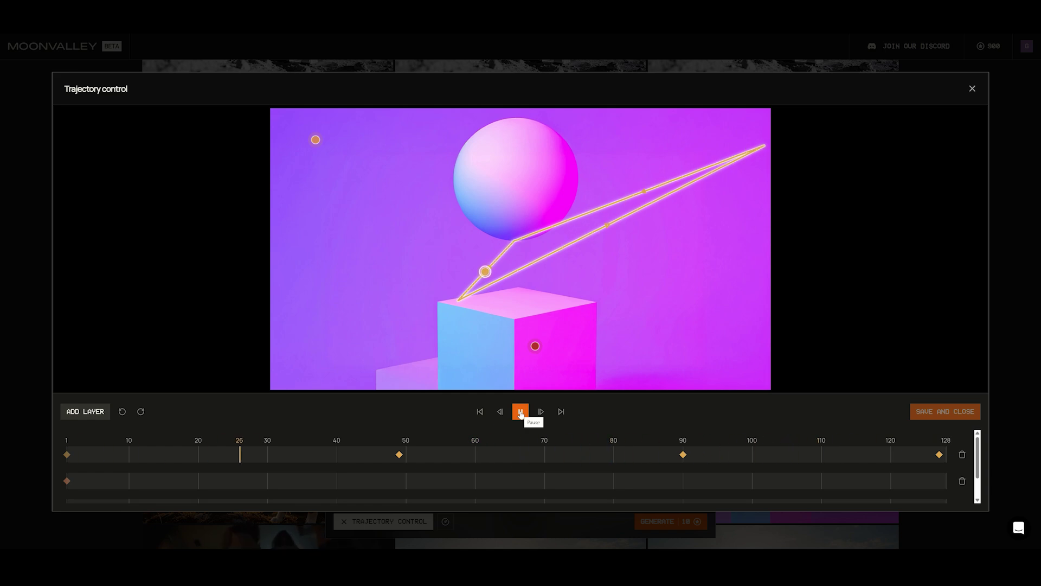
{"action": "left_click", "coordinate": [683, 455]}
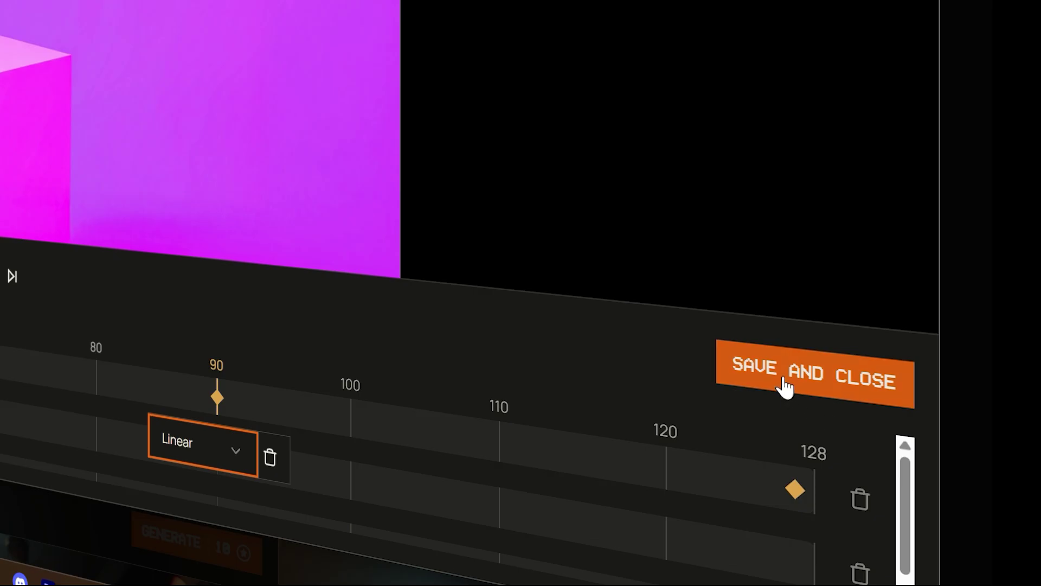
{"action": "left_click", "coordinate": [784, 386]}
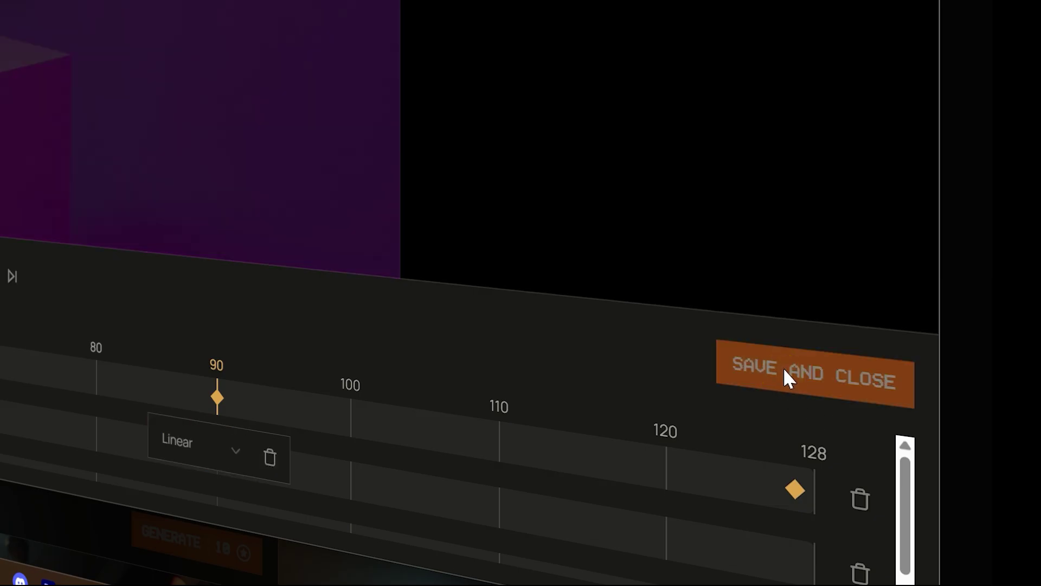
Write a prompt of a basketball-sized sphere spinning, bouncing off a pink stone pillar, and returning
{"action": "left_click", "coordinate": [300, 219]}
{"action": "type", "text": "A static camera captures a dynamic motion of a sphere the so"}
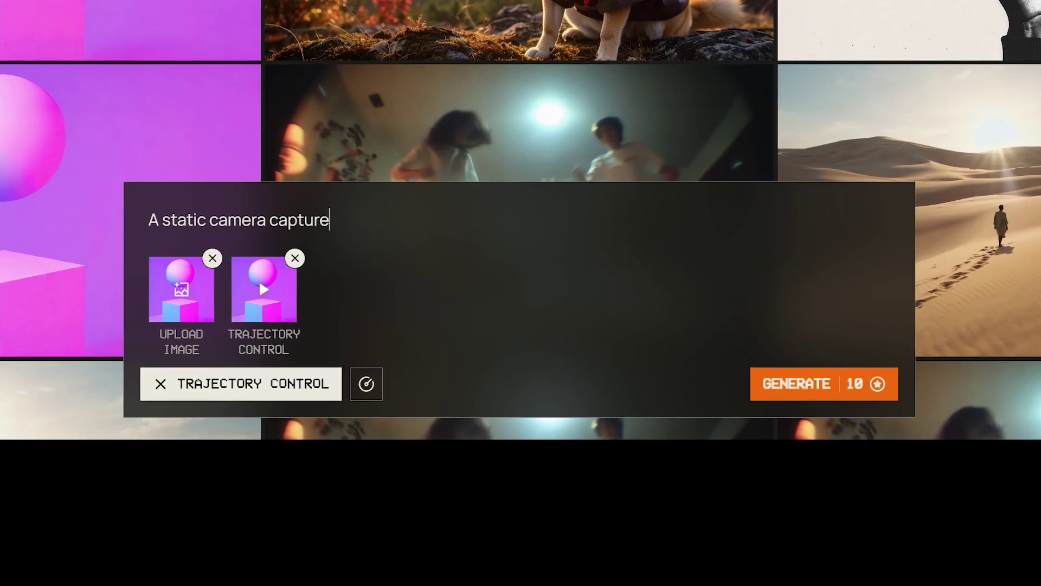
{"action": "type", "text": "ze of a basketball as"}
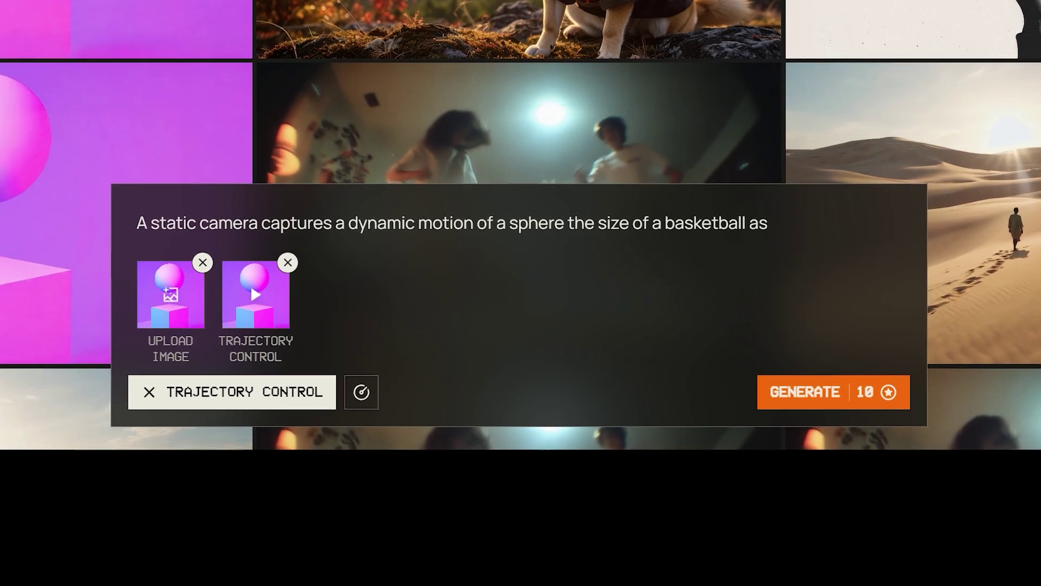
{"action": "type", "text": " it spins and bounces off a pillar of pink stone."}
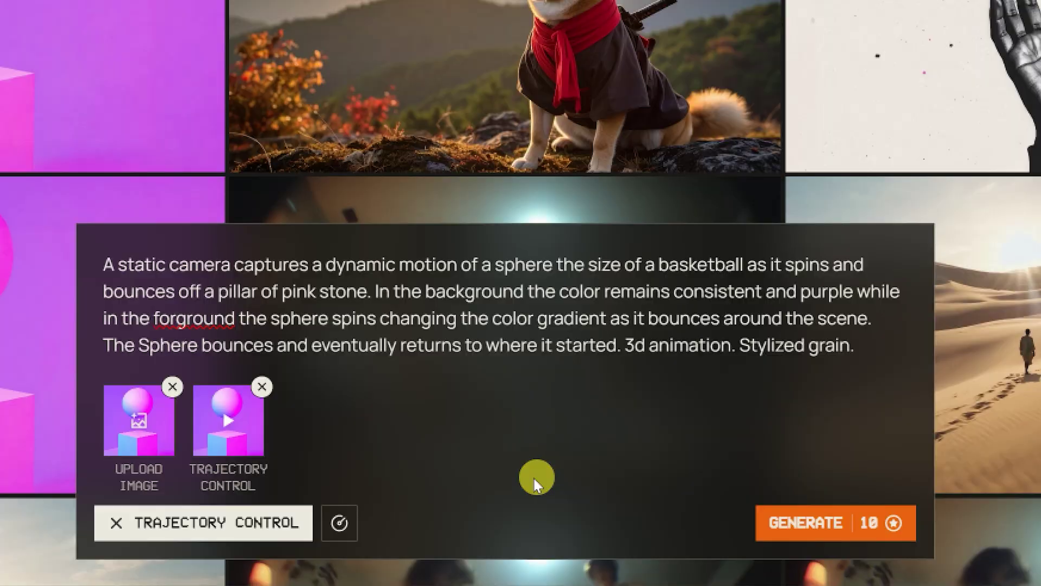
Check the motion settings, range and intensity at 10, and close them unchanged
{"action": "left_click", "coordinate": [340, 524]}
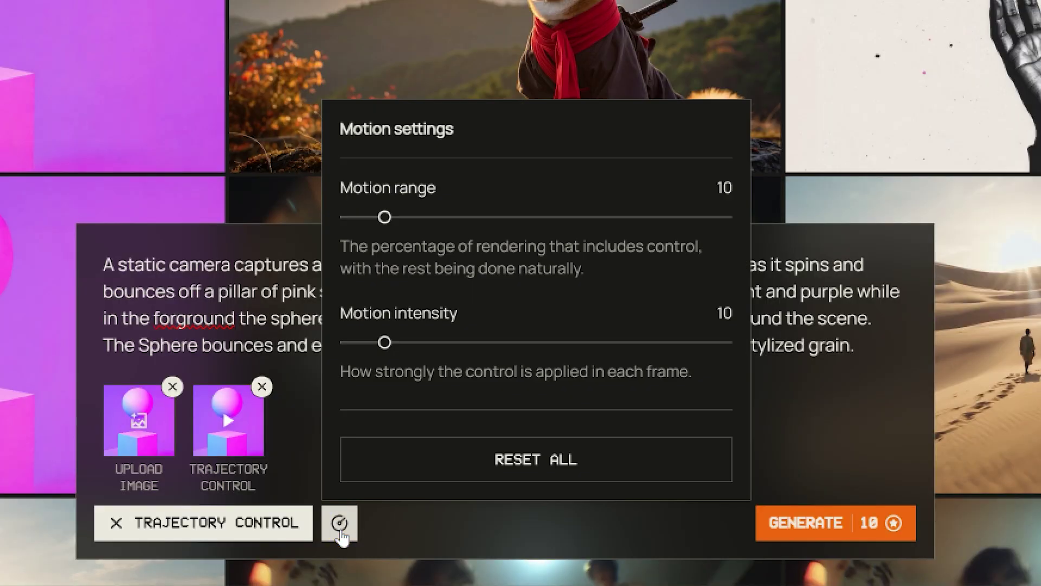
{"action": "left_click", "coordinate": [804, 455]}
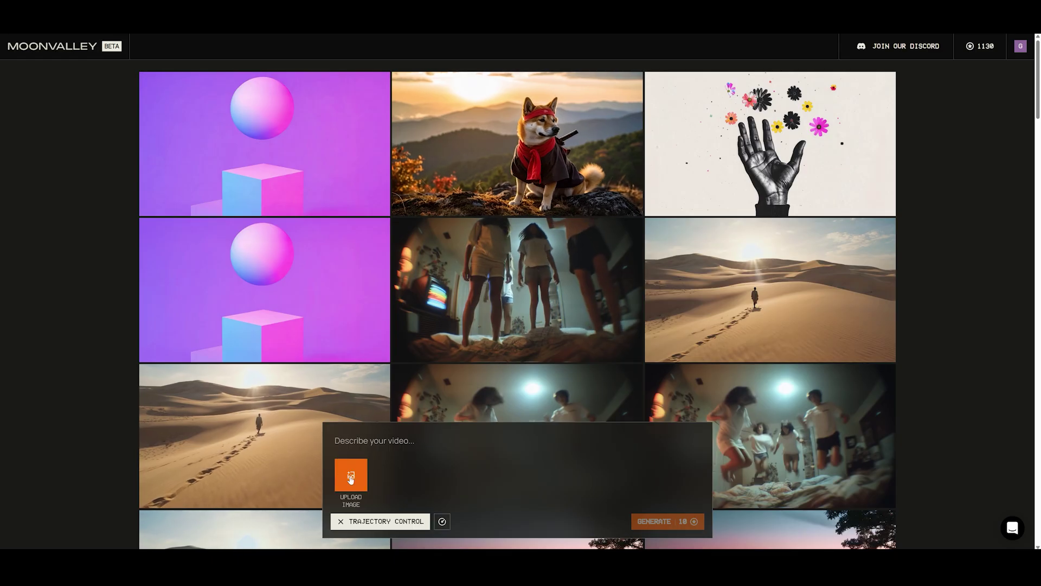
Use the moon robot image as the start frame in the trajectory editor
{"action": "left_click", "coordinate": [351, 478]}
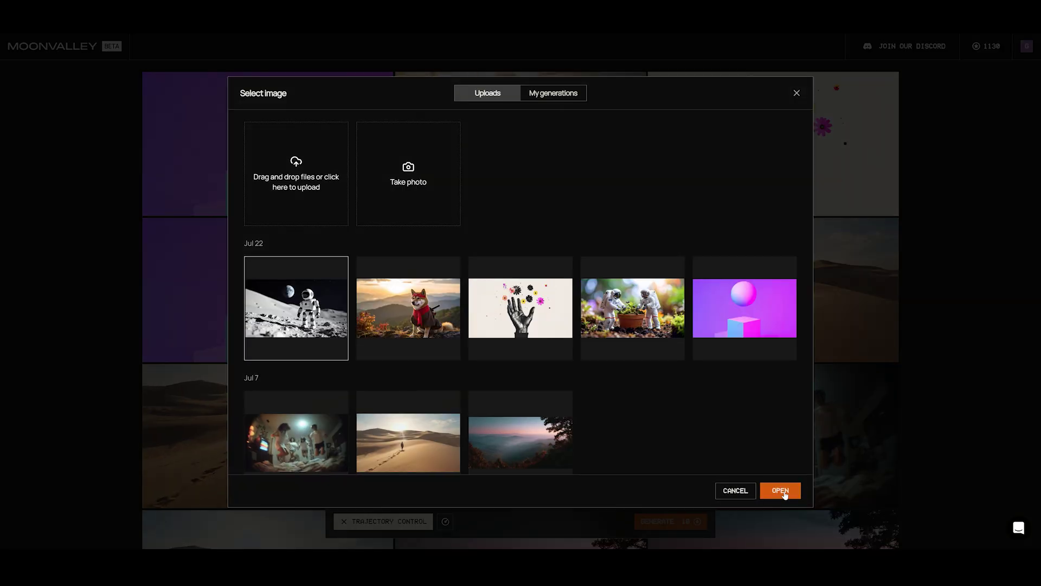
{"action": "left_click", "coordinate": [781, 490]}
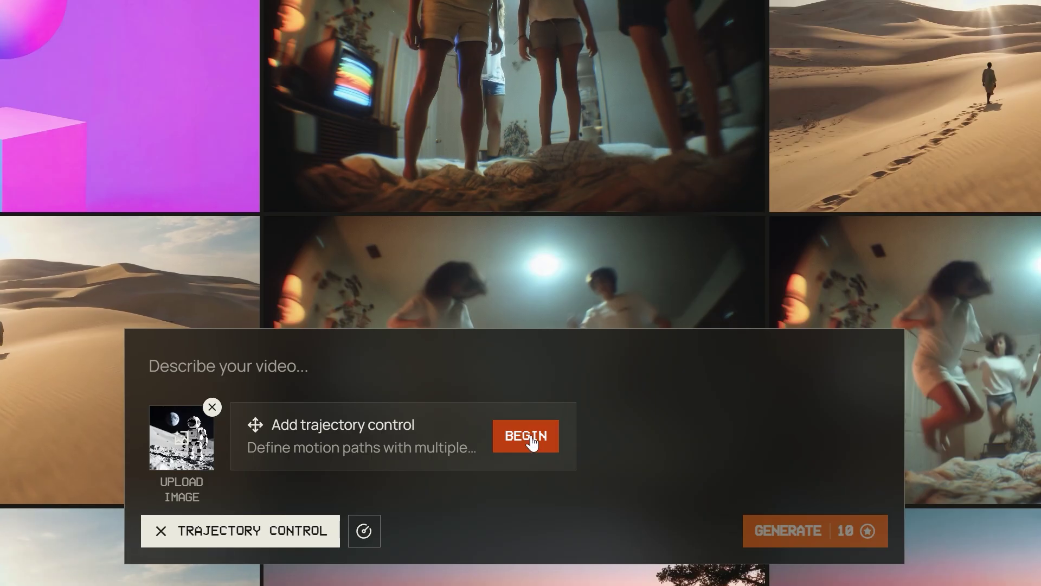
{"action": "left_click", "coordinate": [527, 437]}
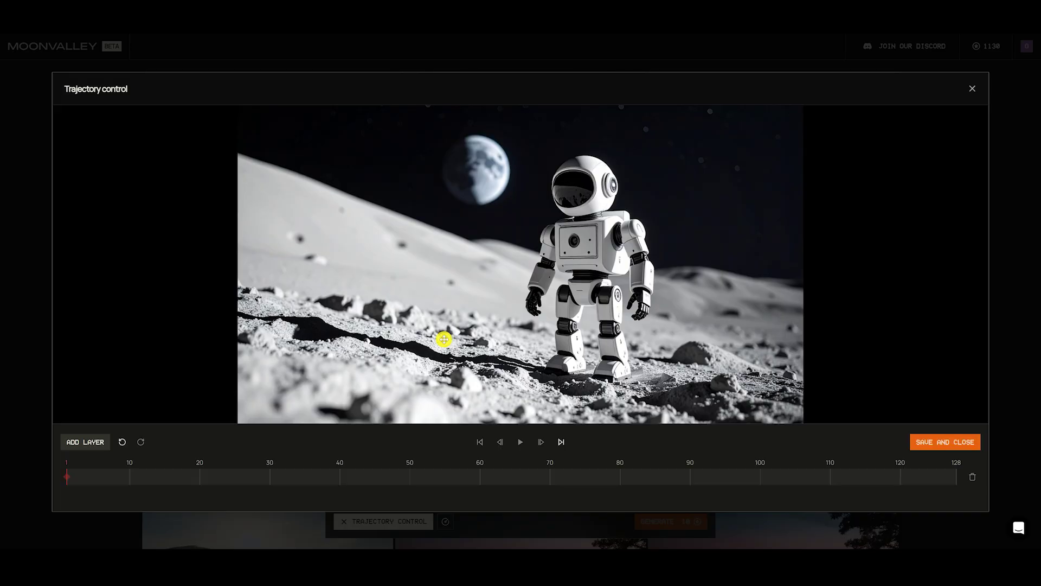
Pin still points on the rocky ground and on the earth
{"action": "left_click", "coordinate": [444, 339]}
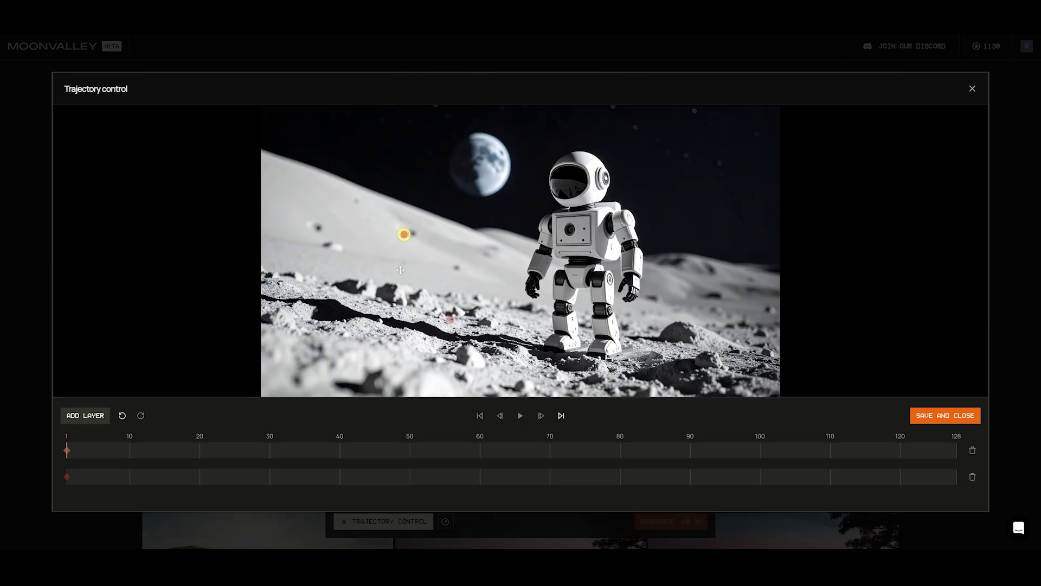
{"action": "left_click", "coordinate": [92, 421]}
{"action": "left_click", "coordinate": [483, 170]}
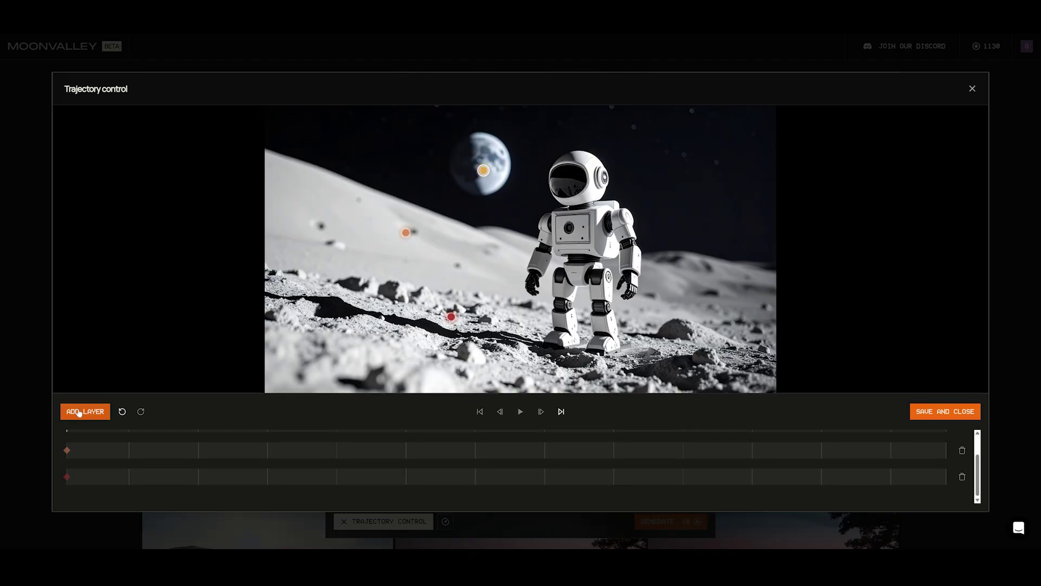
Track the robot's chest along a leftward path ending at frame 128, preview, and save
{"action": "left_click", "coordinate": [79, 413]}
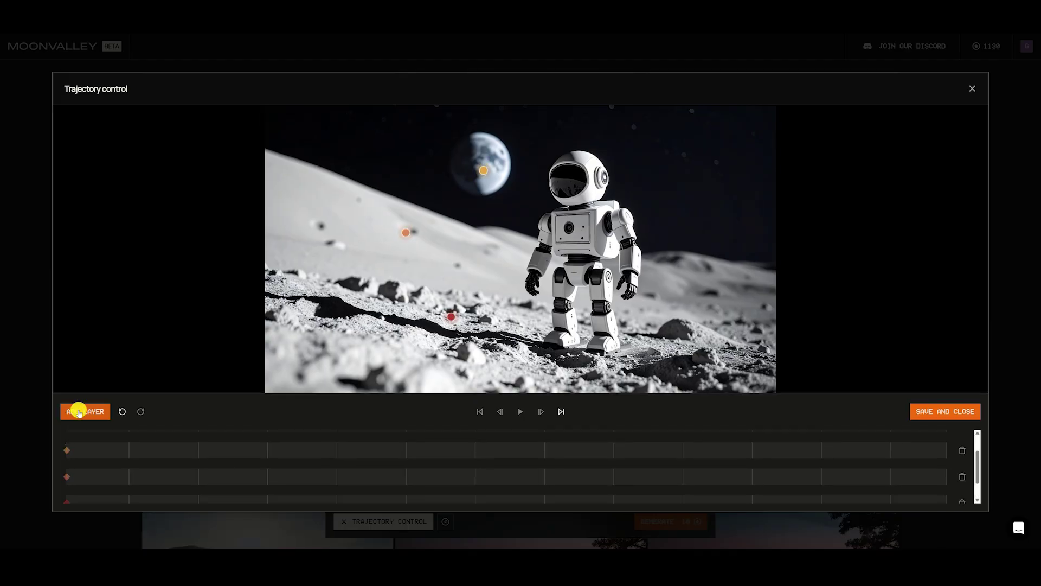
{"action": "left_click", "coordinate": [578, 230]}
{"action": "left_click", "coordinate": [945, 454]}
{"action": "left_click", "coordinate": [945, 477]}
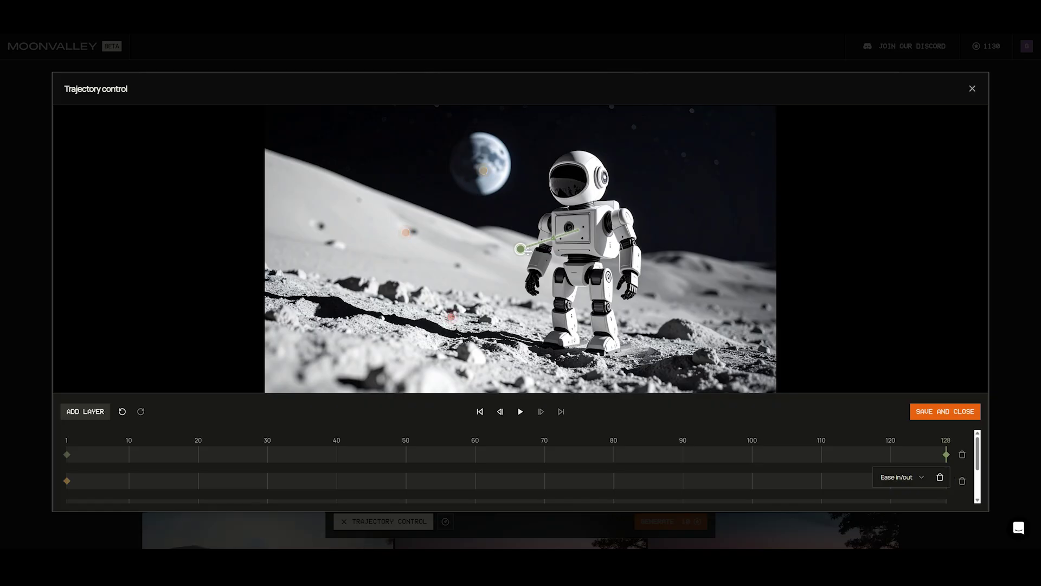
{"action": "left_click_drag", "start_coordinate": [311, 252], "coordinate": [262, 232]}
{"action": "left_click", "coordinate": [520, 411]}
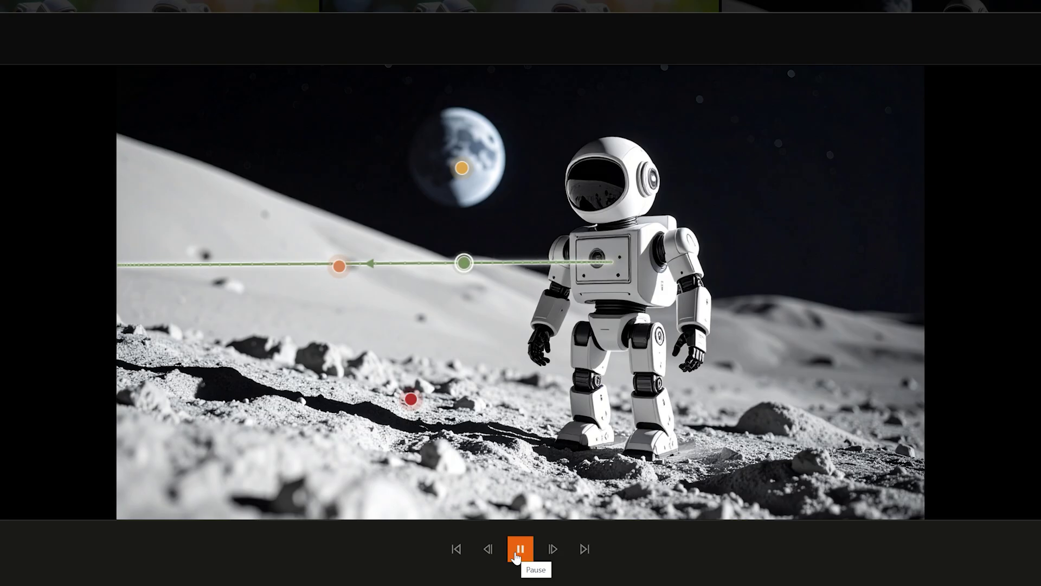
{"action": "left_click", "coordinate": [514, 553]}
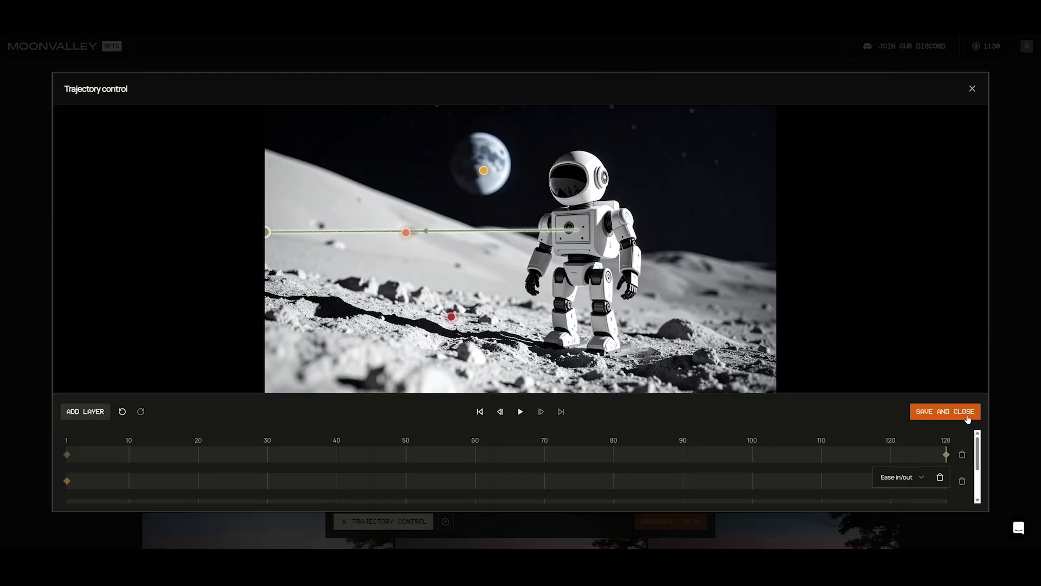
{"action": "left_click", "coordinate": [944, 411]}
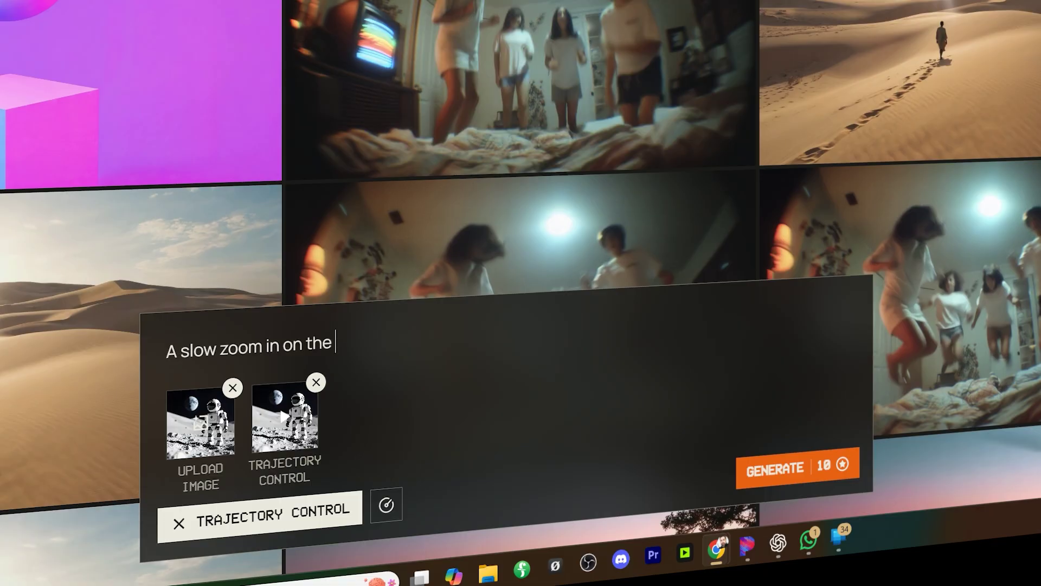
Prompt a trash-can-sized robot walking on the moon, set range 23 and intensity 15, and generate
{"action": "type", "text": "robot the size of a trash can, walking across the barren and rocky landscape of the moon.  In the forgrund the robot walks with curiosity while the mountain in the middle ground and planet in the background remai"}
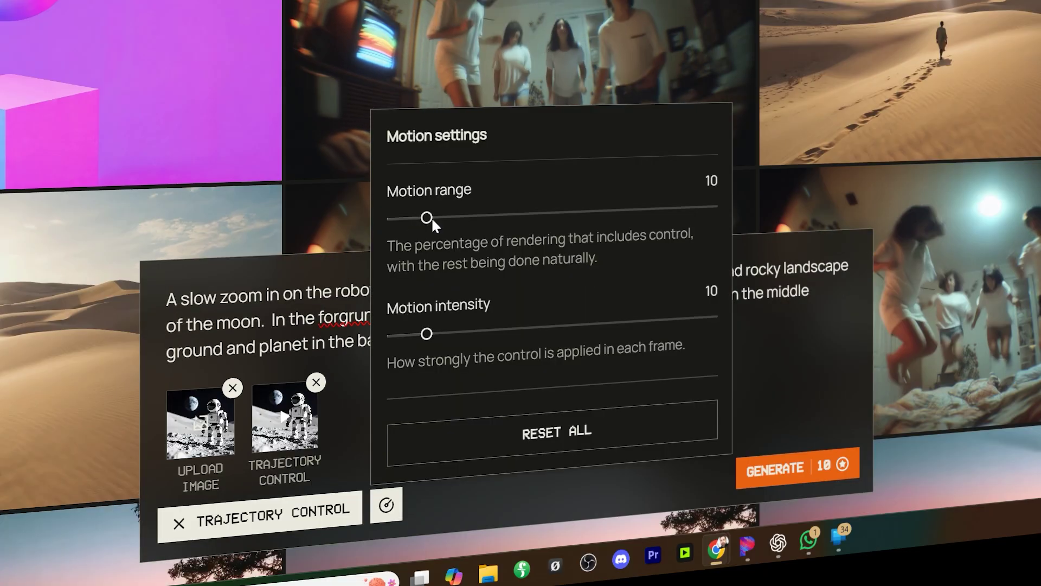
{"action": "left_click_drag", "start_coordinate": [431, 216], "coordinate": [467, 213]}
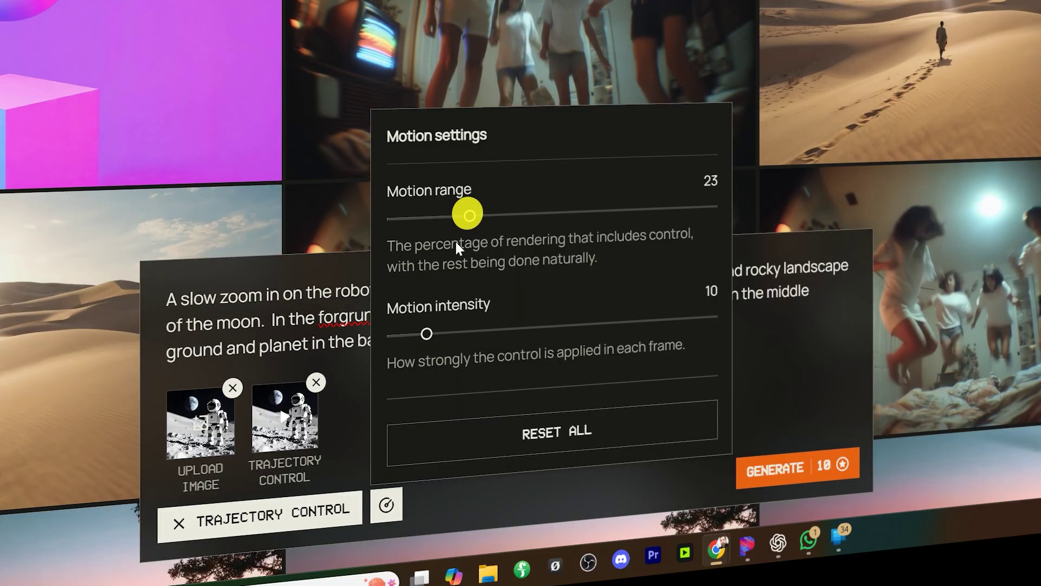
{"action": "left_click_drag", "start_coordinate": [425, 333], "coordinate": [437, 332]}
{"action": "left_click", "coordinate": [796, 470]}
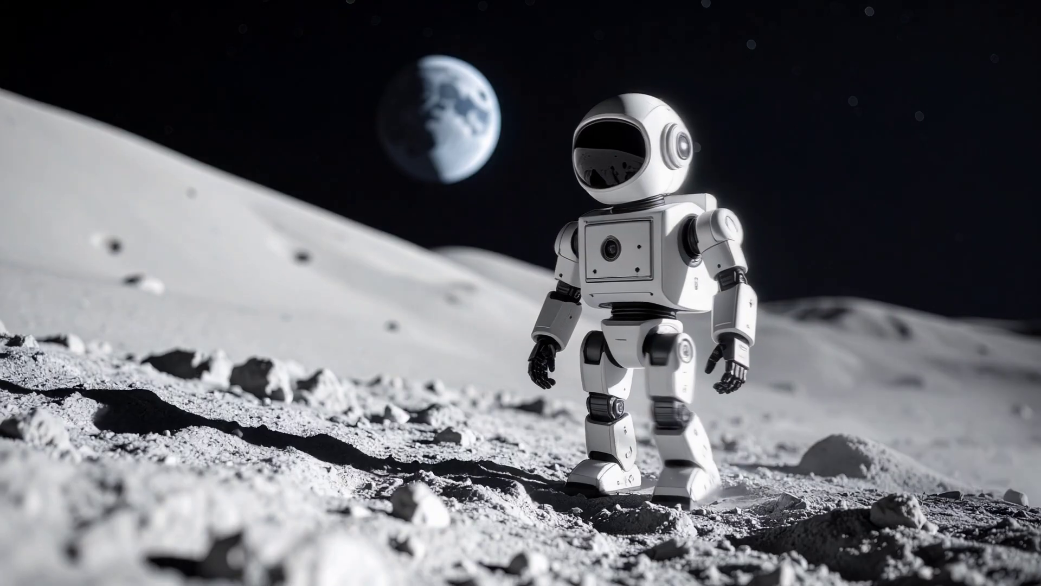